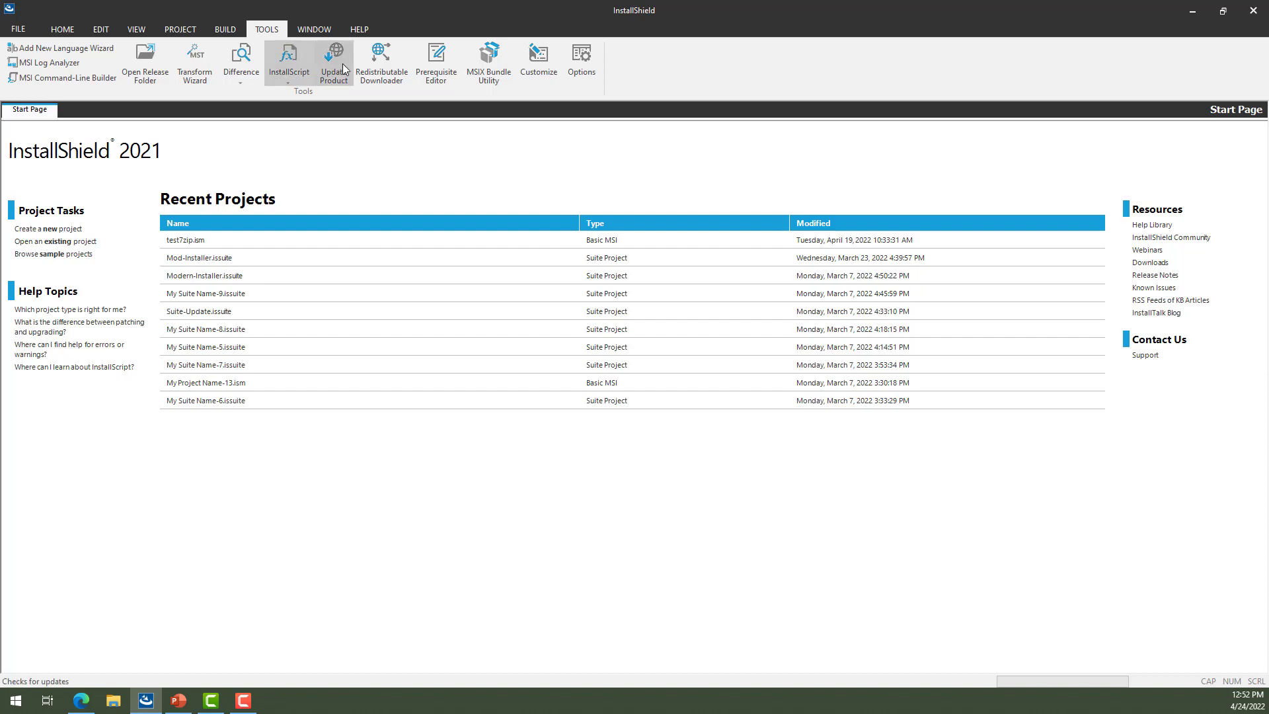
Examine the Install from Windows Package Manager options for a new prerequisite in the Prerequisite Editor, and exit without saving it
{"action": "left_click", "coordinate": [437, 72]}
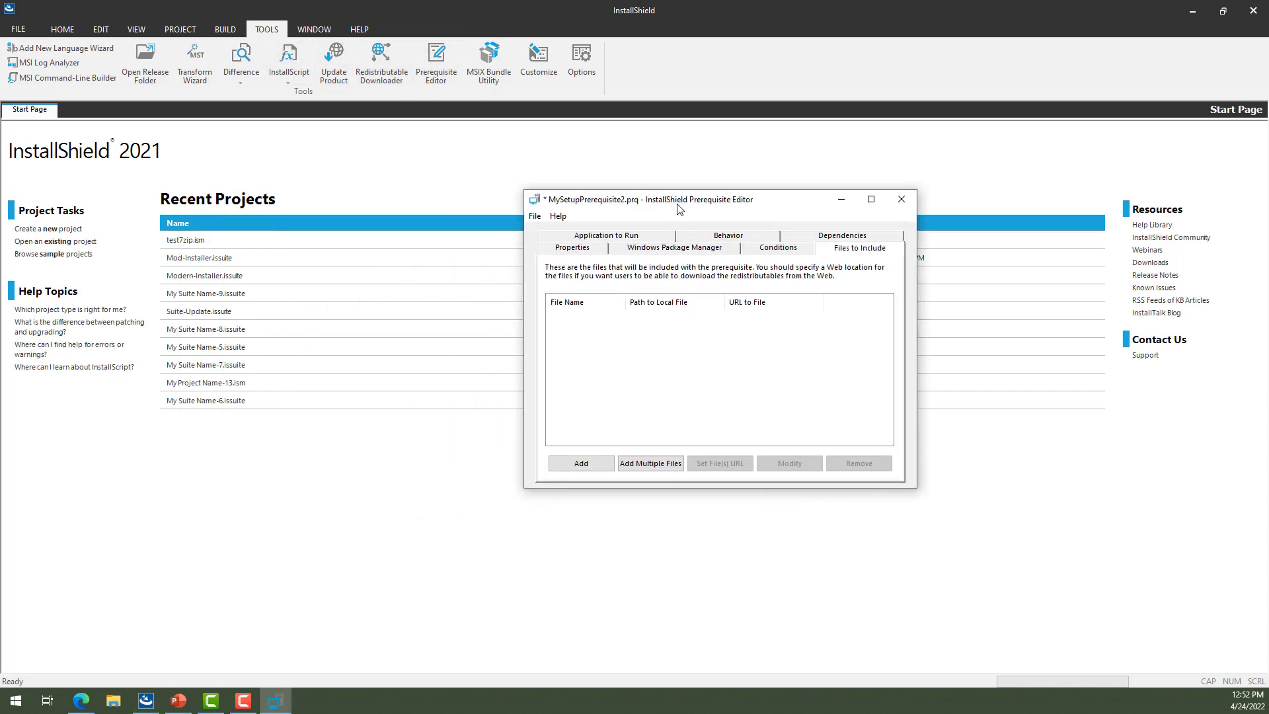
{"action": "left_click", "coordinate": [666, 254]}
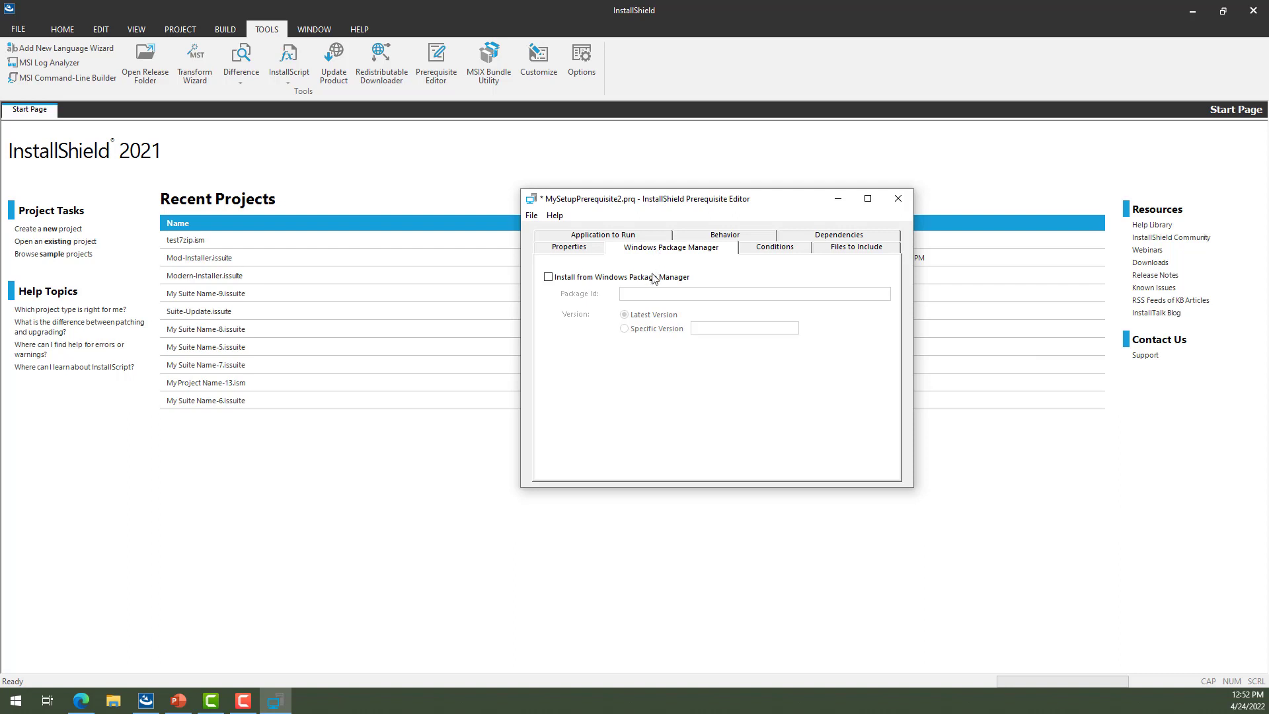
{"action": "left_click", "coordinate": [654, 278]}
{"action": "left_click", "coordinate": [646, 296]}
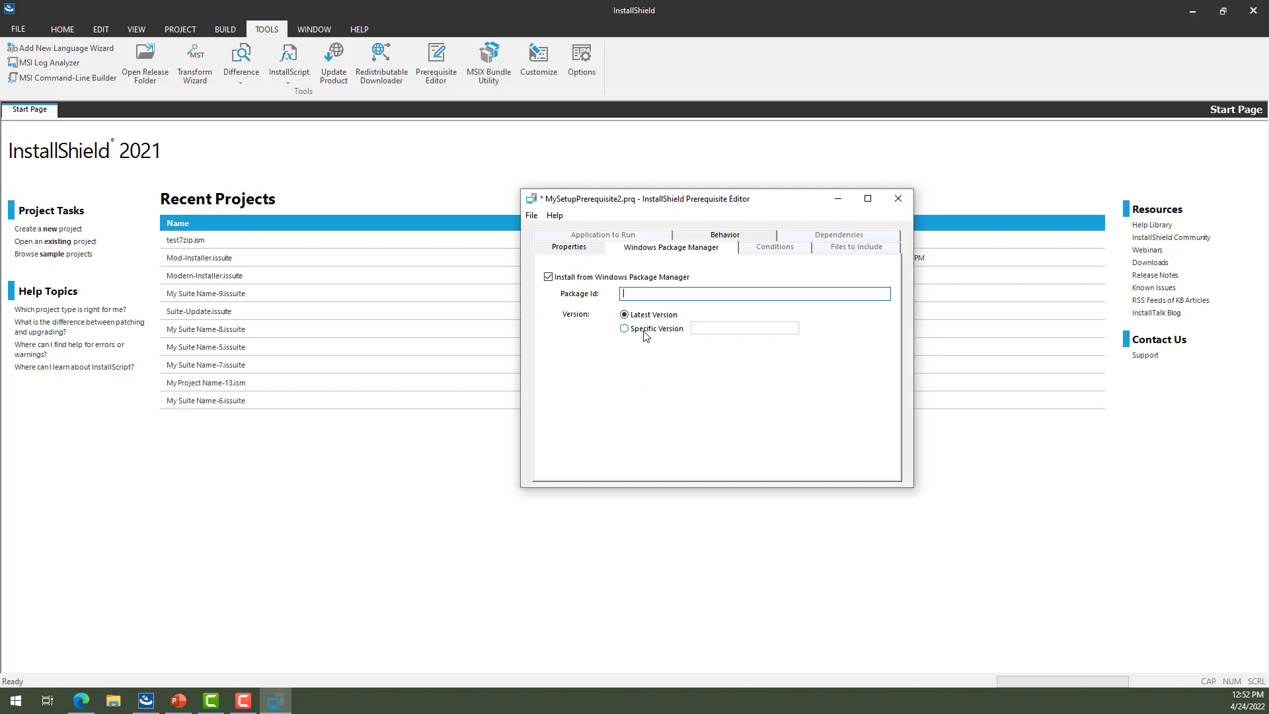
{"action": "left_click", "coordinate": [906, 198]}
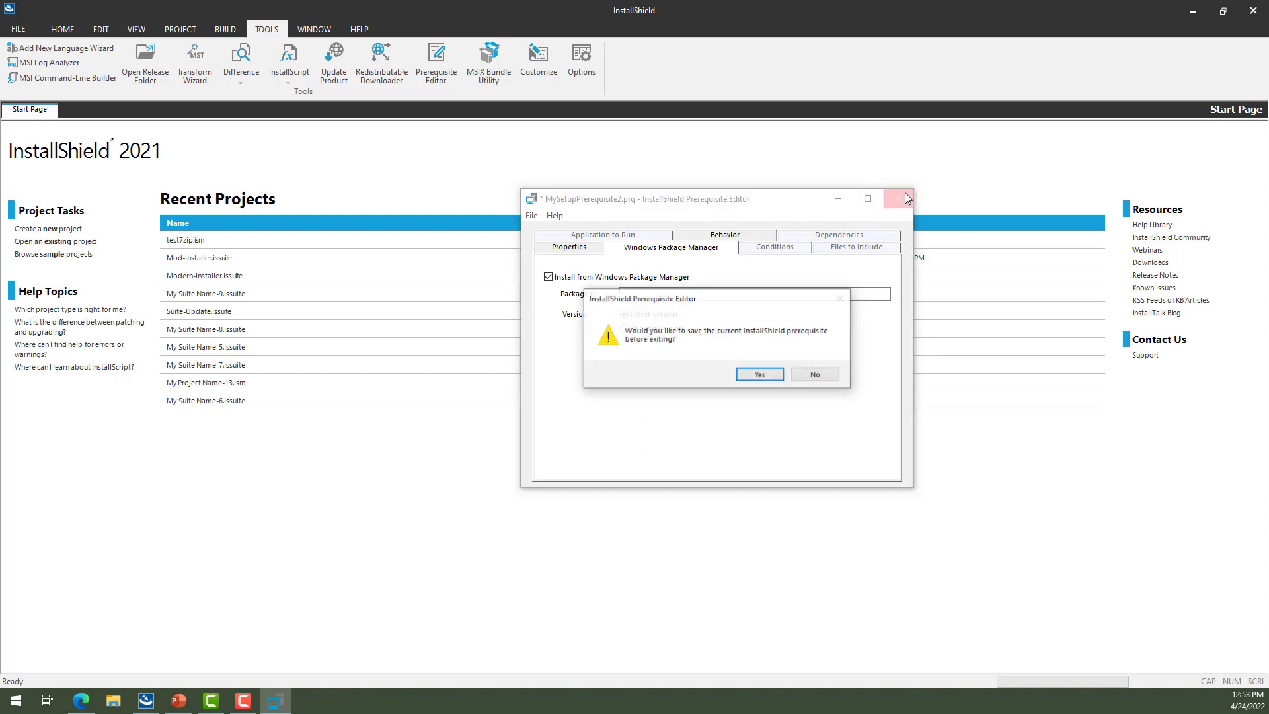
{"action": "left_click", "coordinate": [814, 374]}
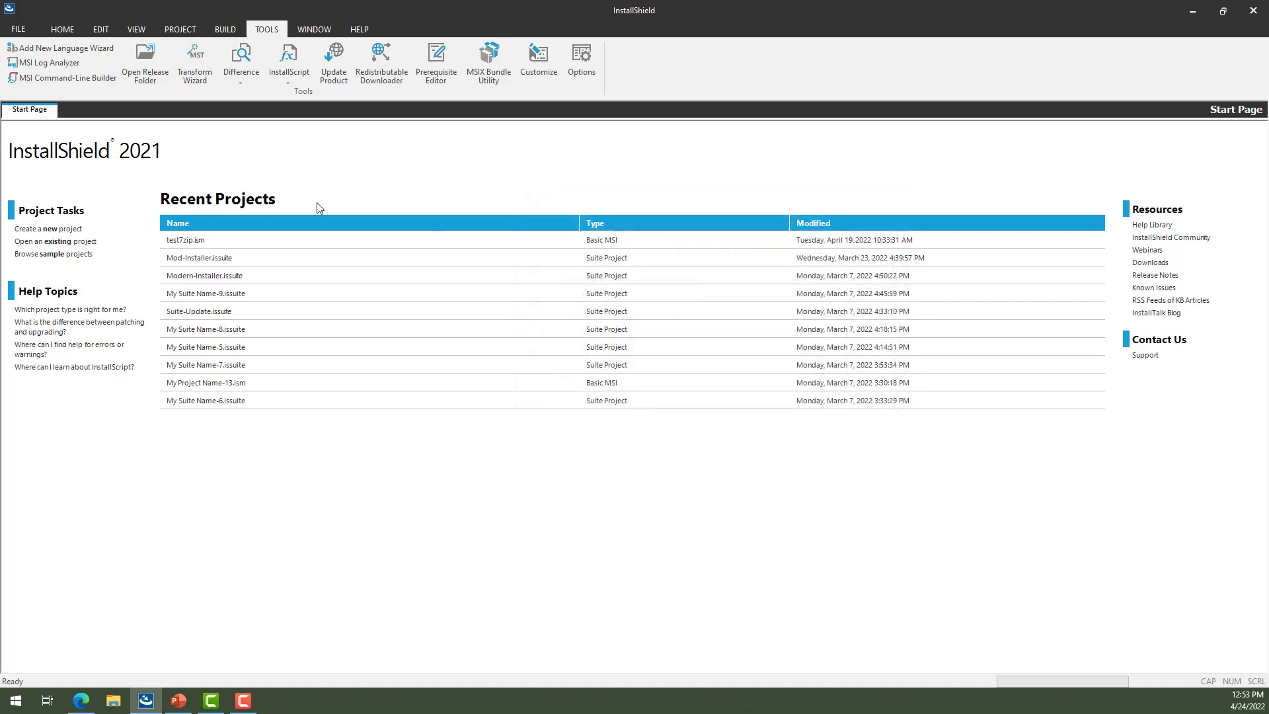
Start a new Basic MSI project and name it Firefox
{"action": "left_click", "coordinate": [62, 30]}
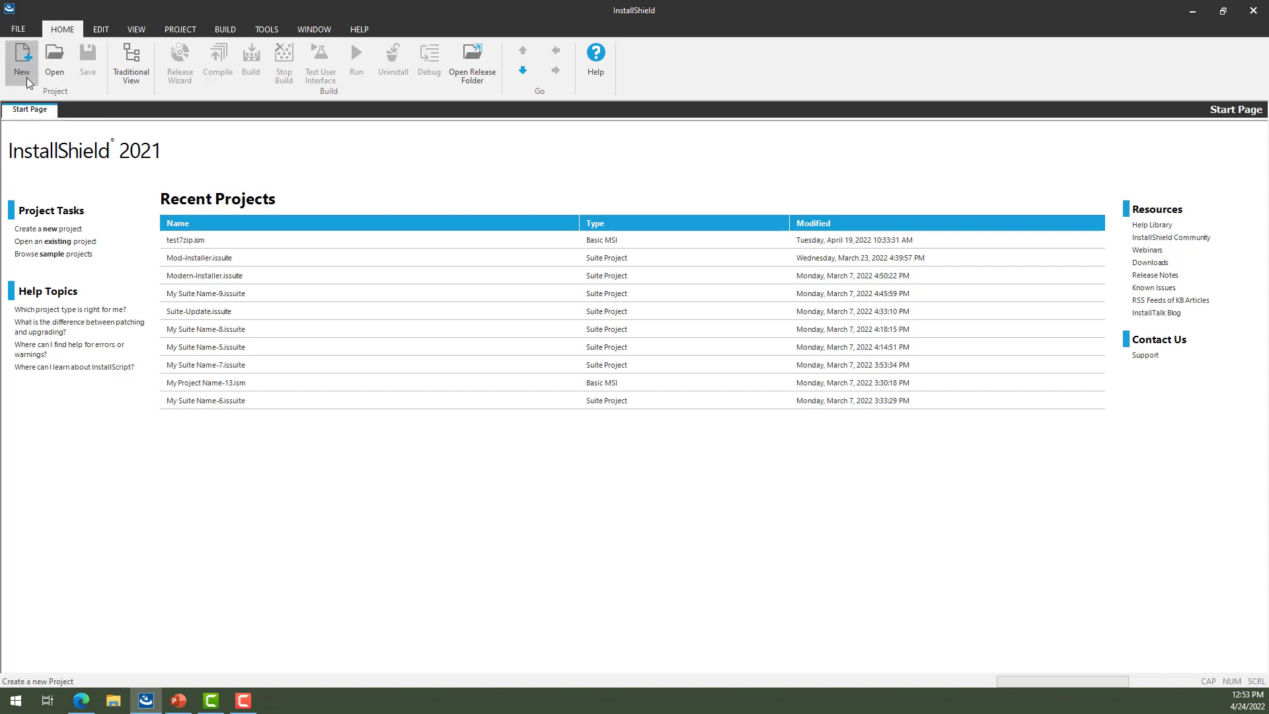
{"action": "left_click", "coordinate": [27, 81]}
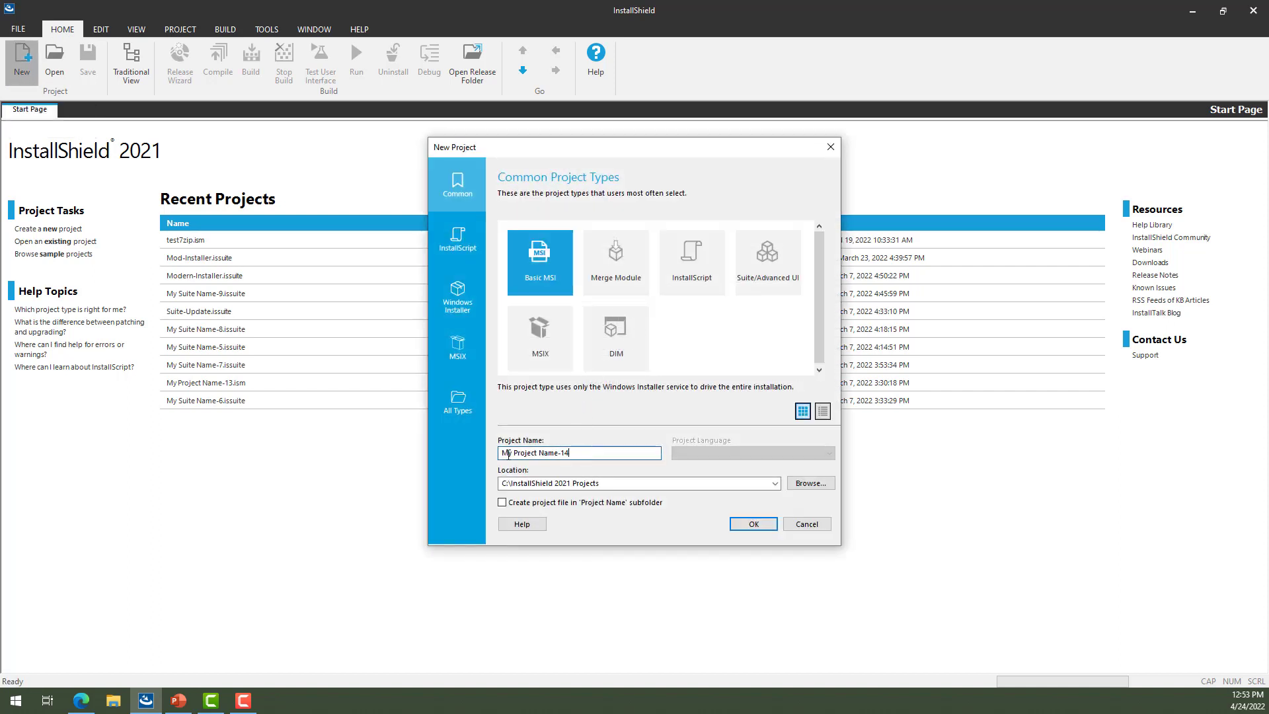
{"action": "left_click_drag", "start_coordinate": [587, 450], "coordinate": [431, 454]}
{"action": "type", "text": "Firefox"}
Switch to Programs and Features, search the installed programs for "firefox", and return to the new project setup
{"action": "left_click", "coordinate": [276, 702]}
{"action": "left_click", "coordinate": [859, 188]}
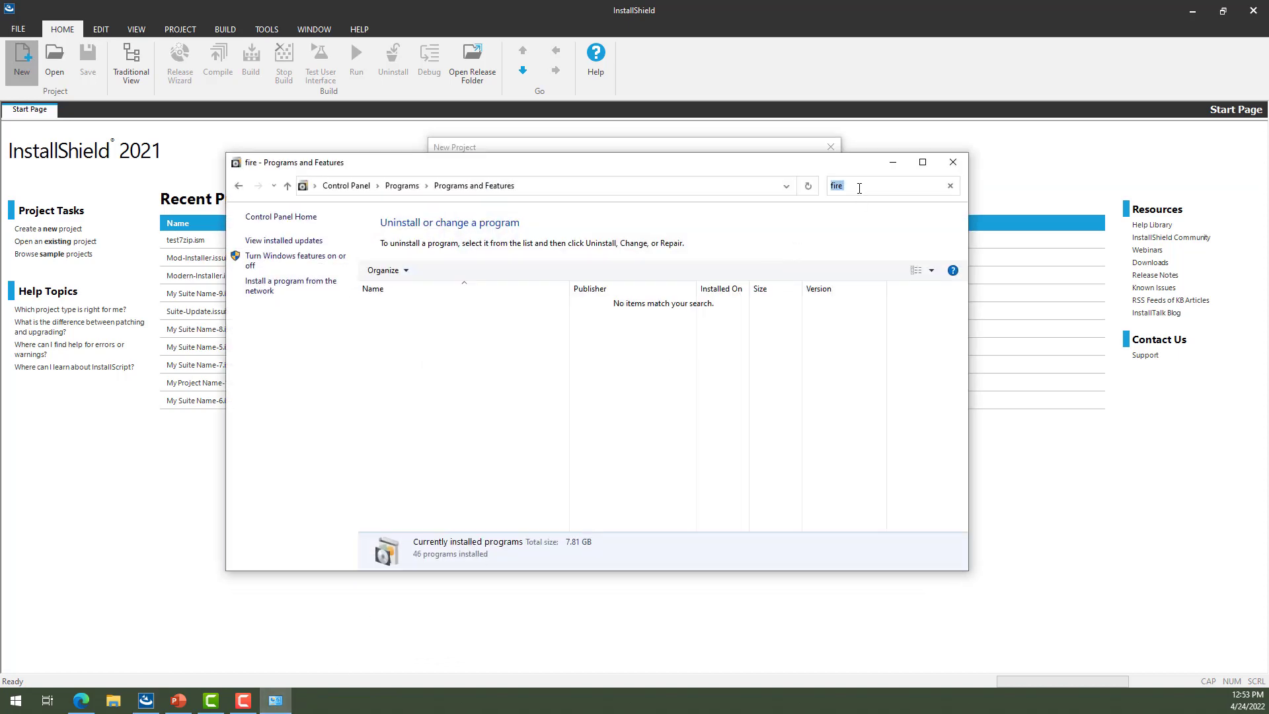
{"action": "type", "text": "fire"}
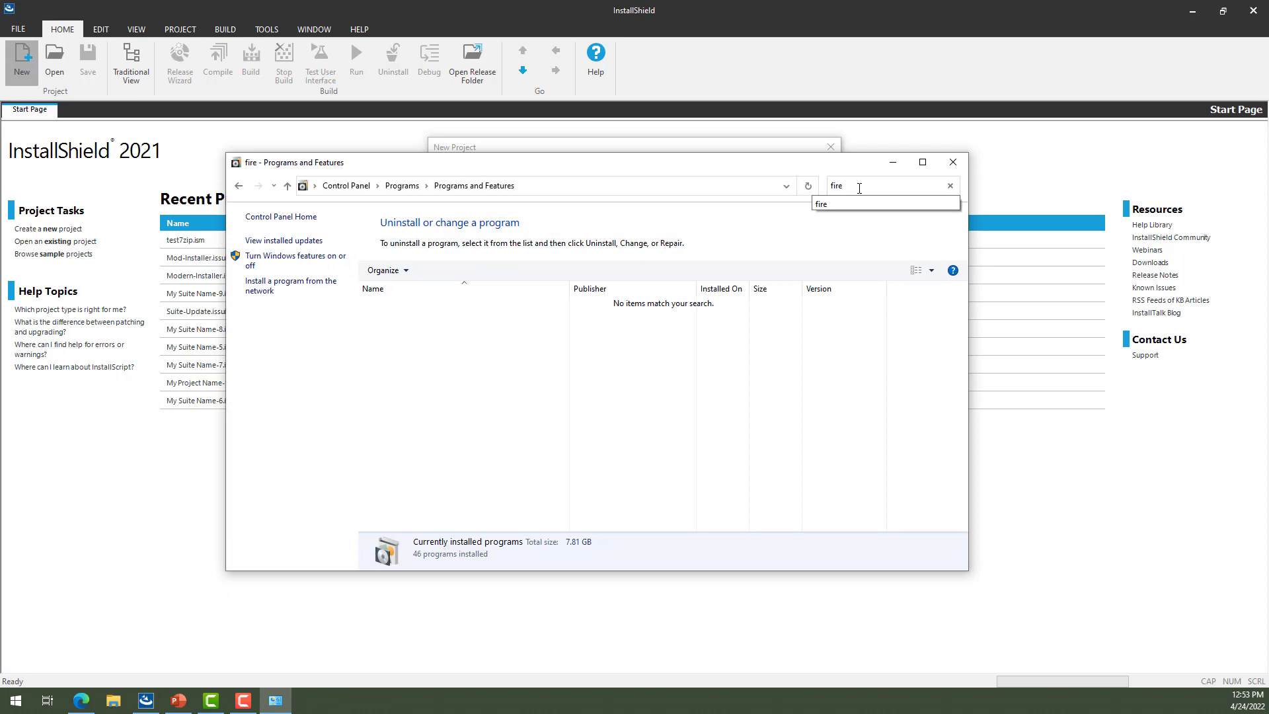
{"action": "type", "text": "fox"}
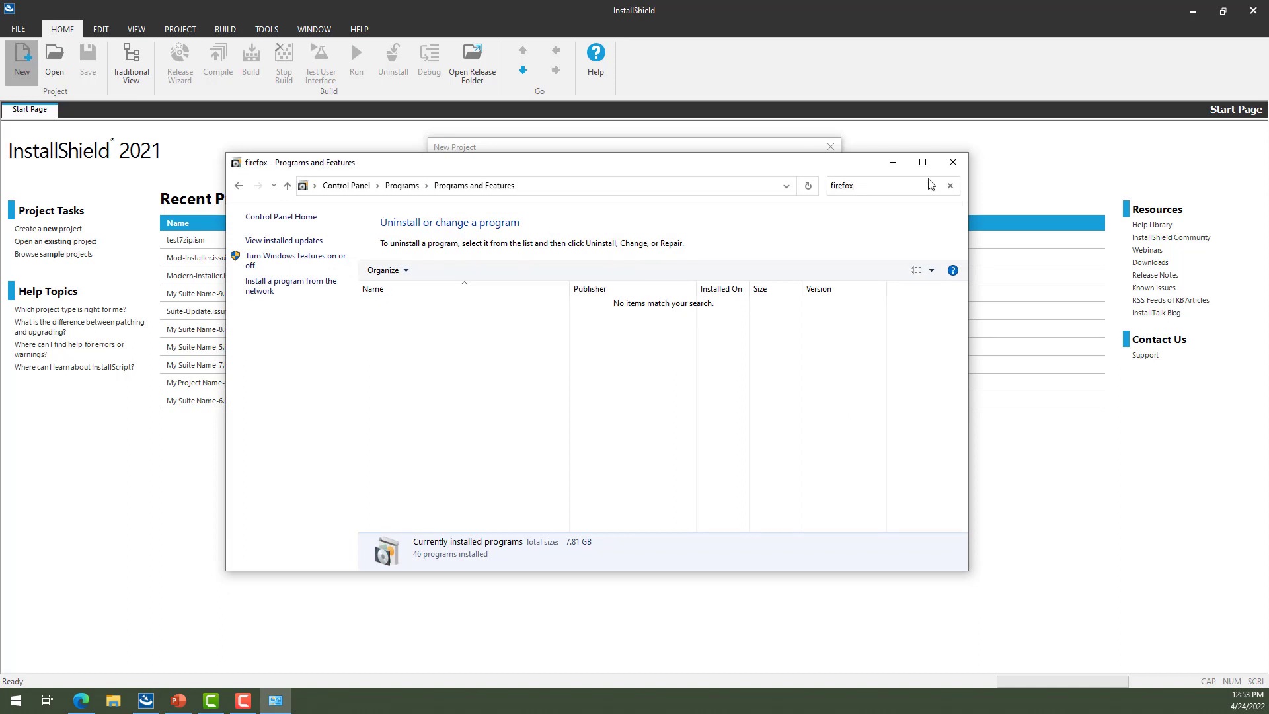
{"action": "left_click", "coordinate": [892, 162]}
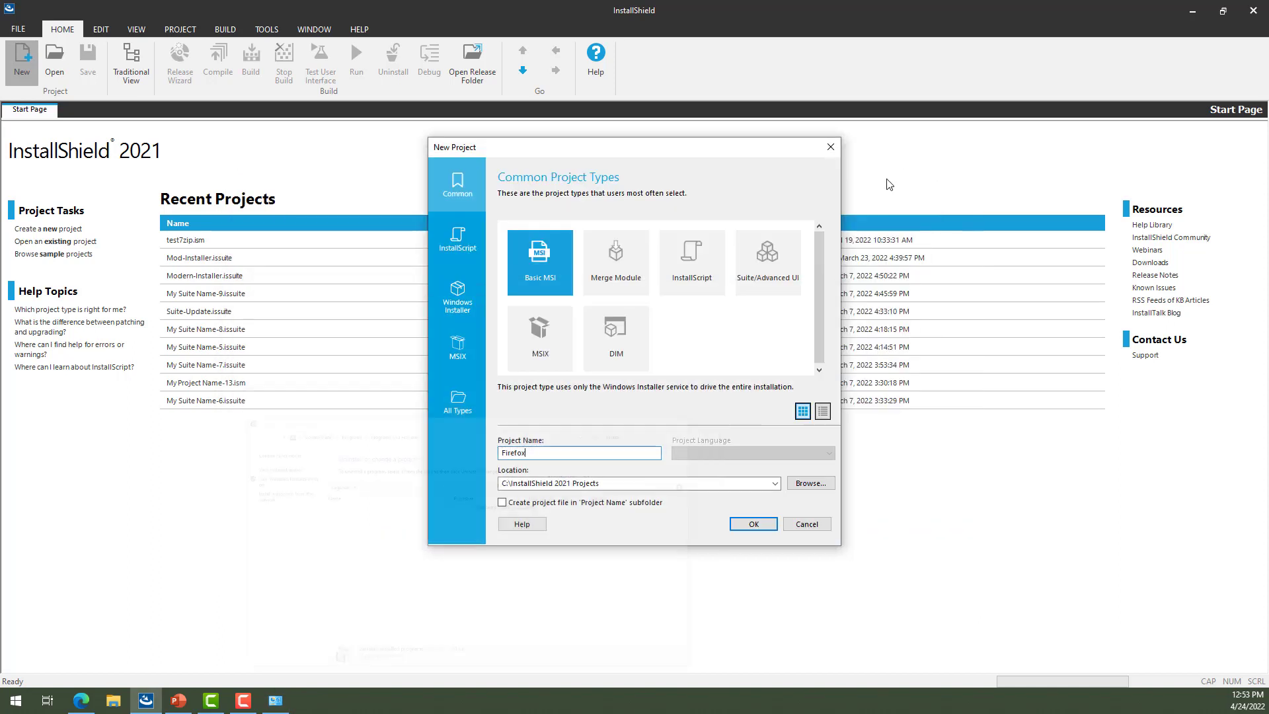
Create the project and add alma.json from the Downloads folder to the My Product Name [INSTALLDIR] destination folder
{"action": "left_click", "coordinate": [732, 530]}
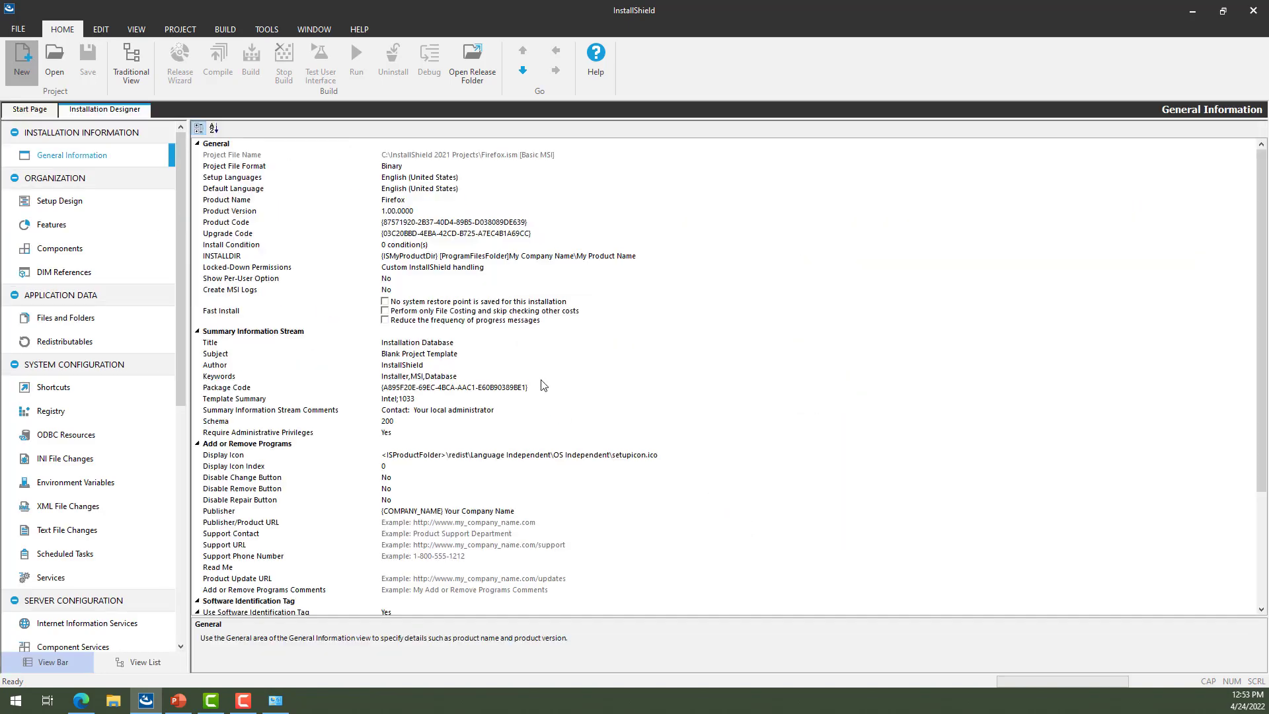
{"action": "left_click", "coordinate": [66, 318]}
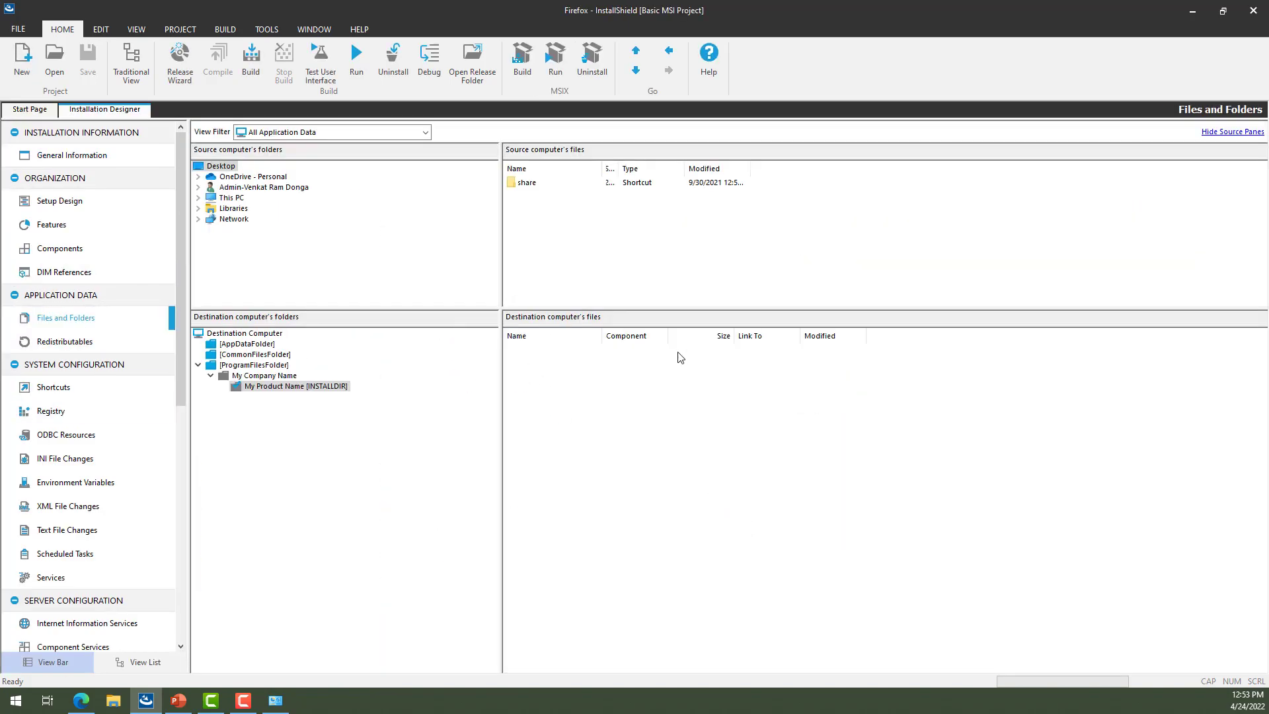
{"action": "right_click", "coordinate": [570, 379]}
{"action": "left_click", "coordinate": [585, 391]}
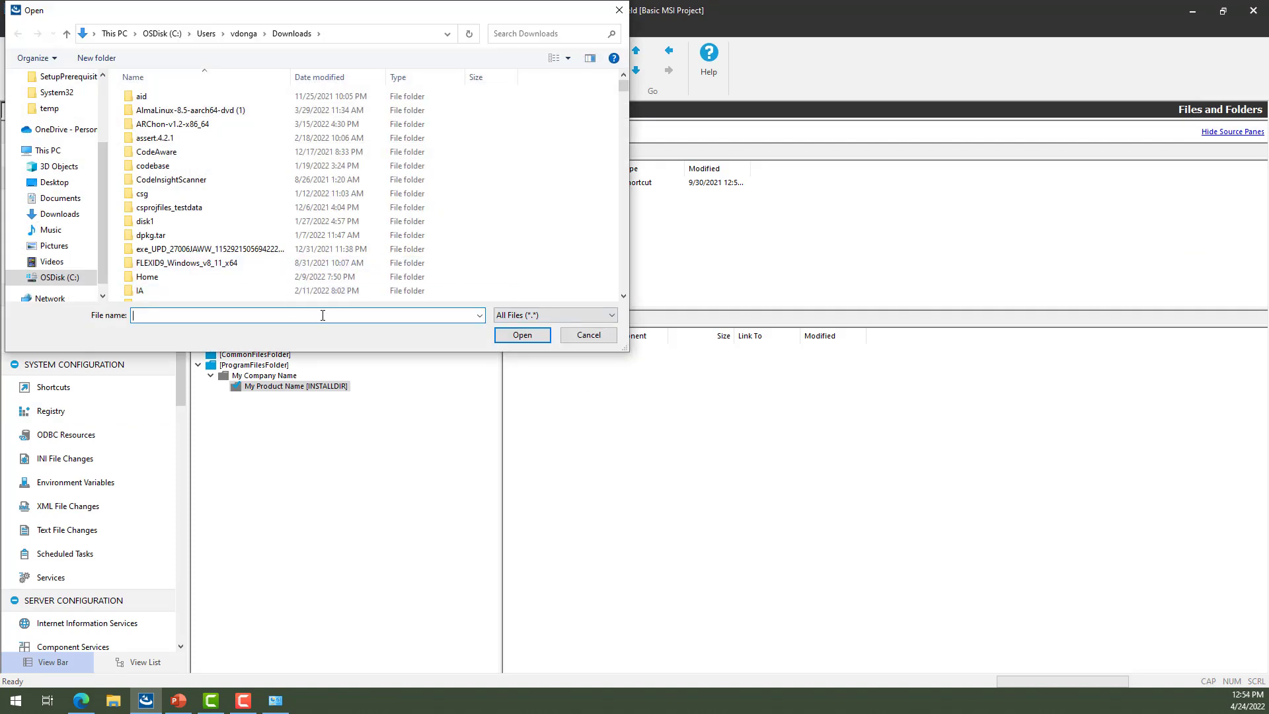
{"action": "scroll", "coordinate": [211, 235], "scroll_direction": "down", "scroll_amount": 10}
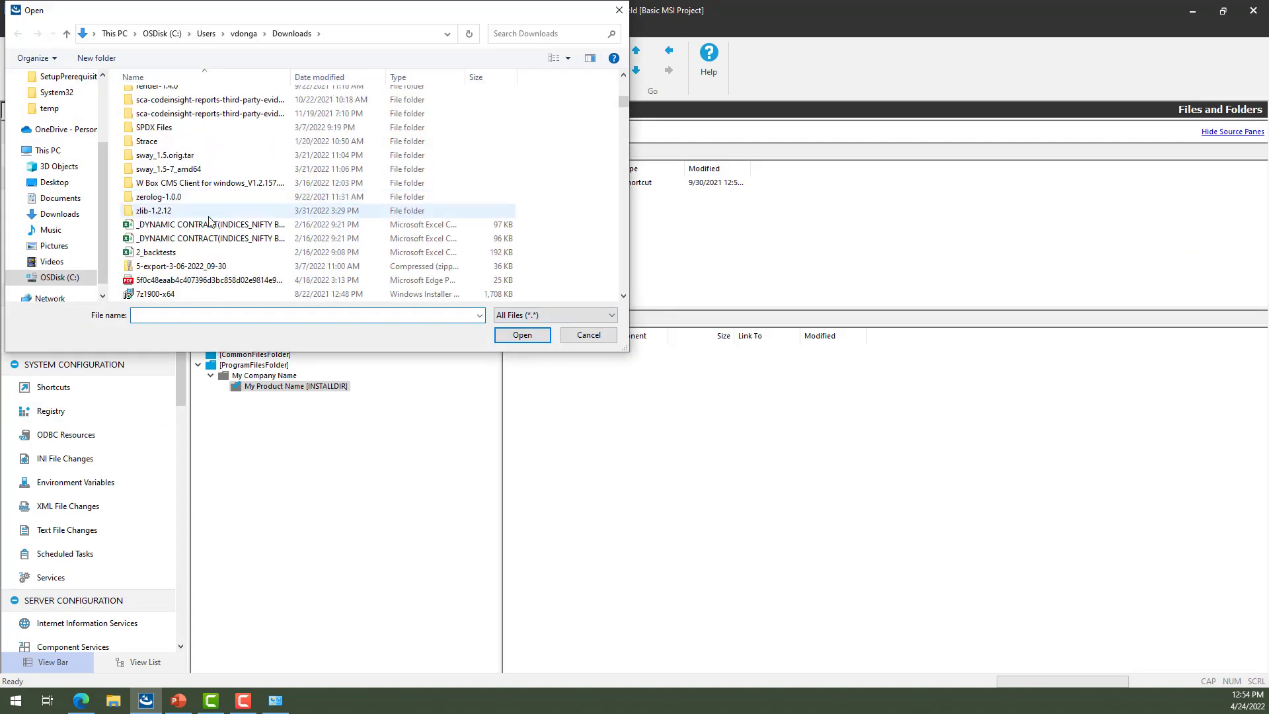
{"action": "scroll", "coordinate": [211, 232], "scroll_direction": "down", "scroll_amount": 2}
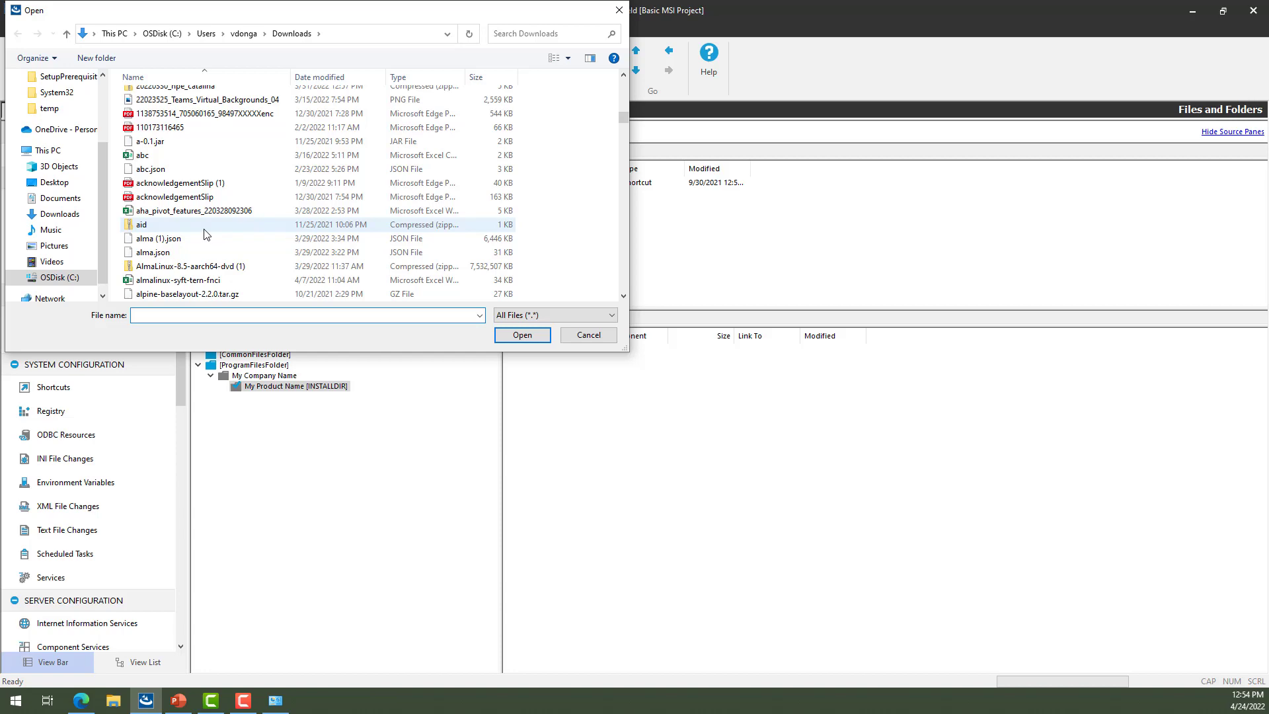
{"action": "double_click", "coordinate": [161, 259]}
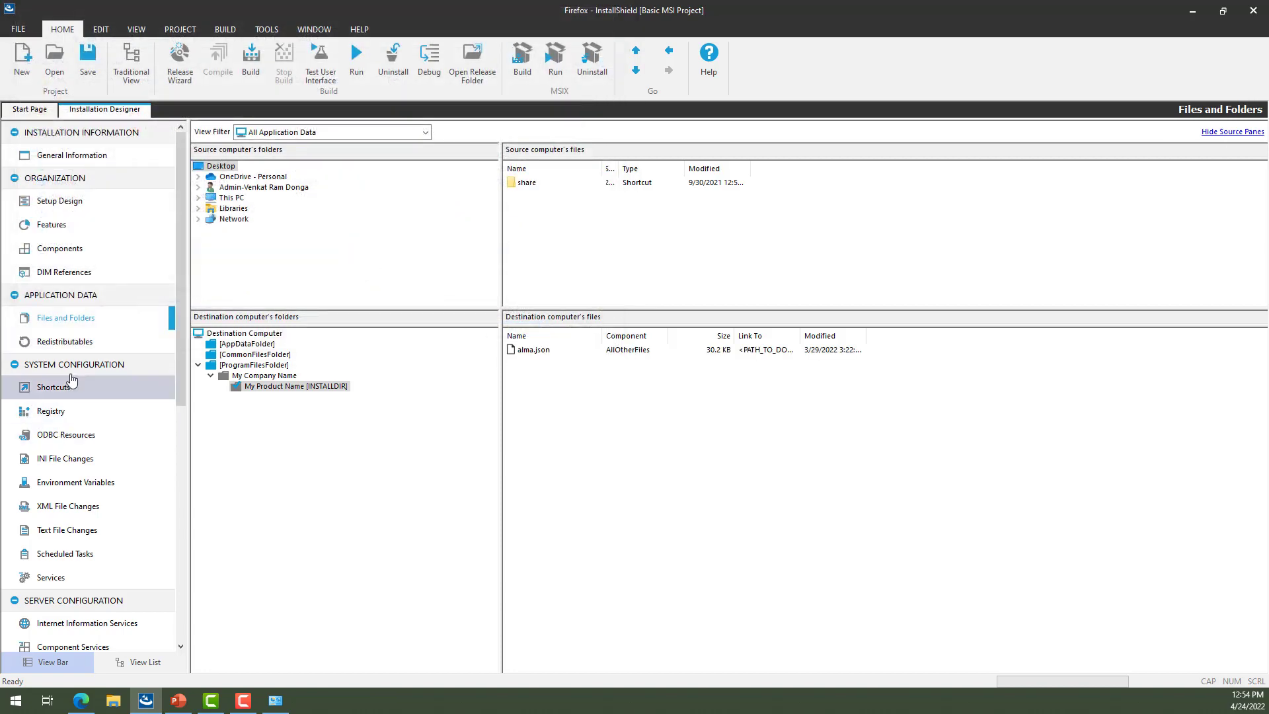
Filter the project's redistributables by "fire"
{"action": "left_click", "coordinate": [84, 339]}
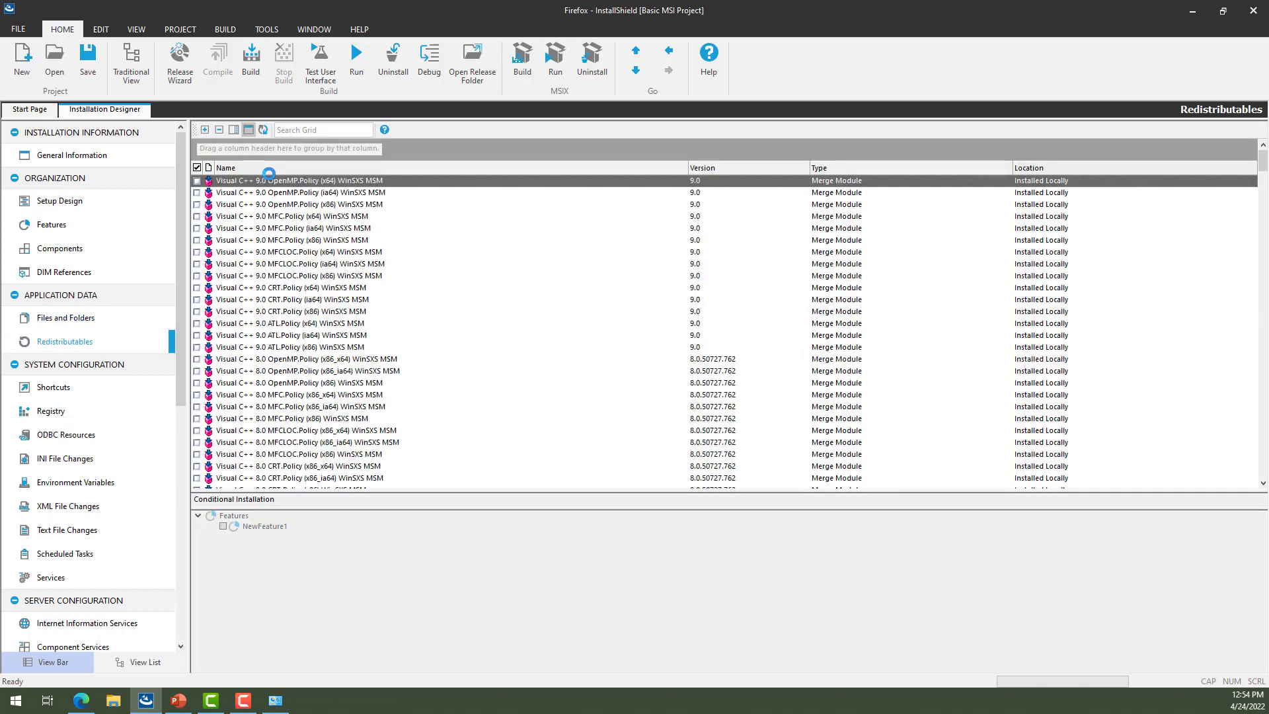
{"action": "left_click", "coordinate": [298, 130]}
{"action": "type", "text": "fire"}
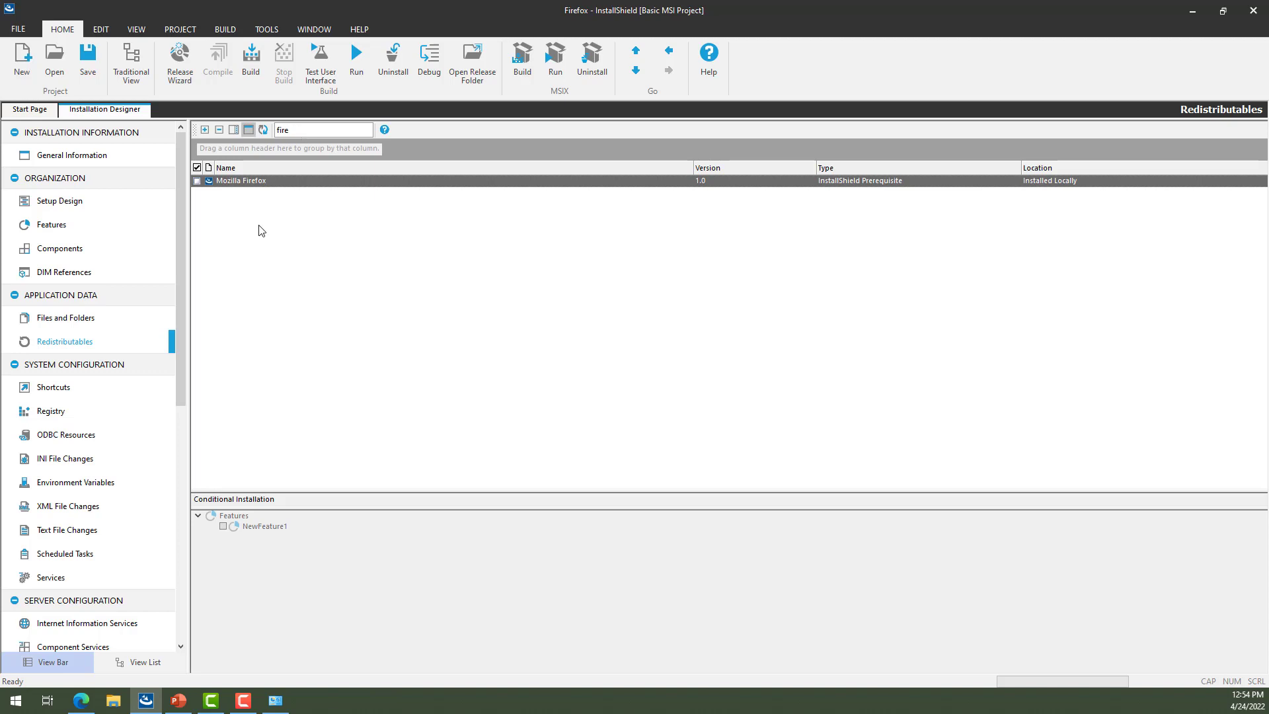
Examine the Windows Package Manager settings of the Mozilla Firefox prerequisite in its editor, and close it without changes
{"action": "right_click", "coordinate": [254, 184]}
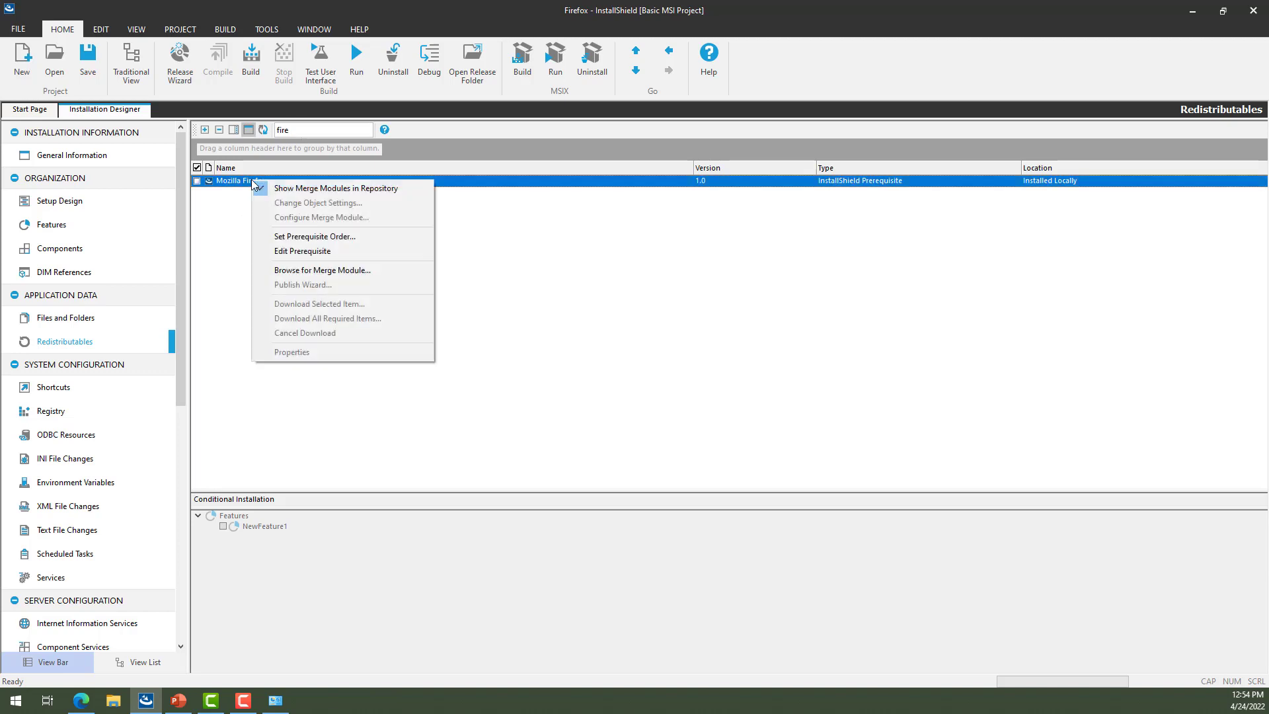
{"action": "left_click", "coordinate": [288, 253]}
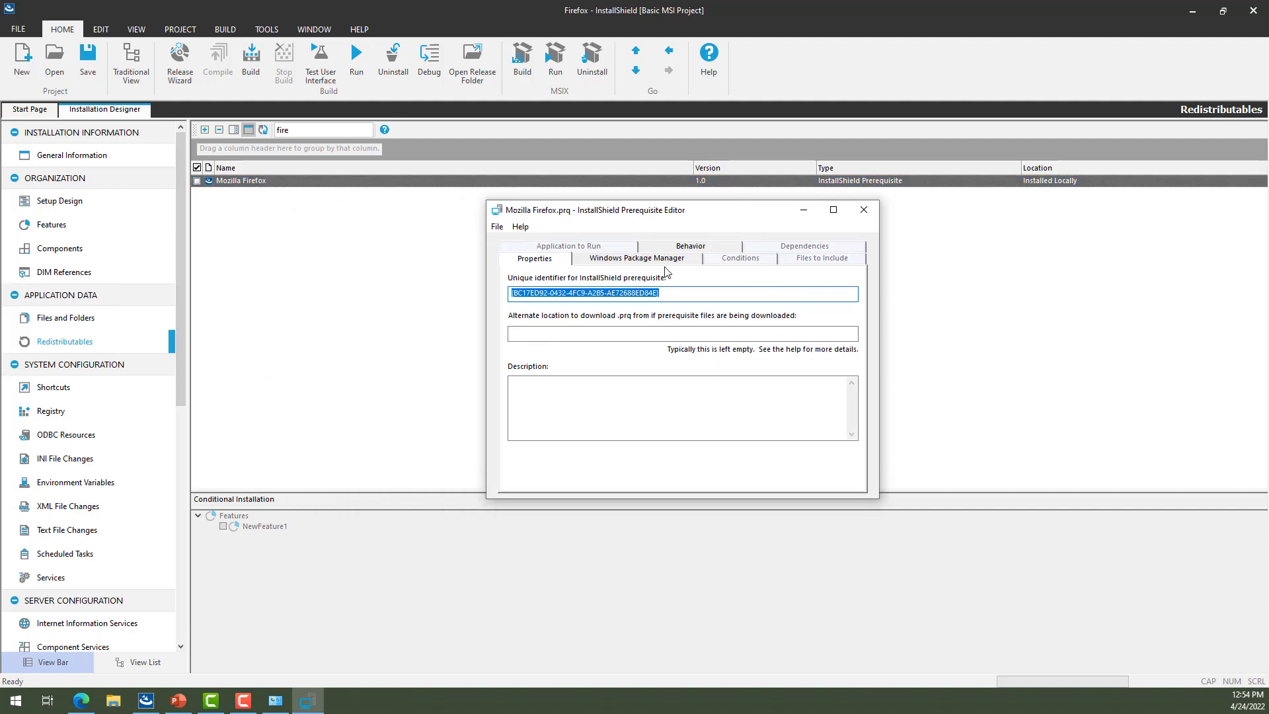
{"action": "left_click", "coordinate": [656, 260]}
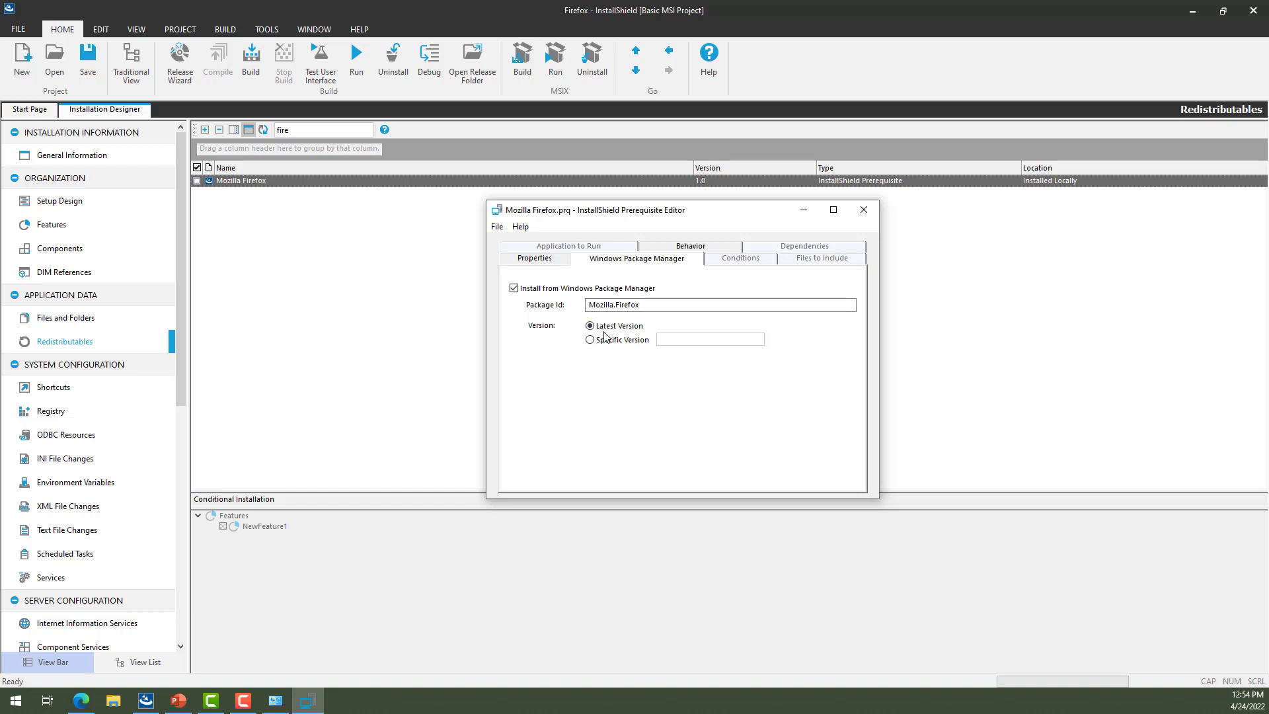
{"action": "left_click", "coordinate": [863, 210]}
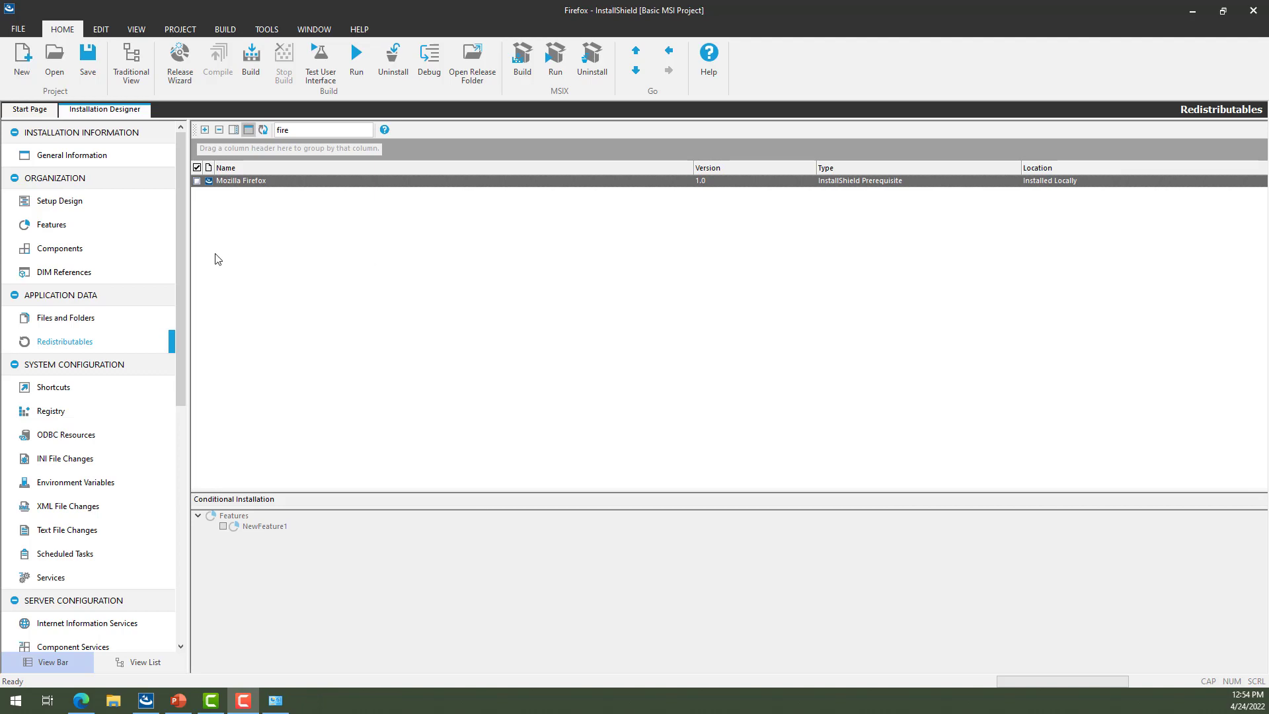
Include the Mozilla Firefox prerequisite in the project and build the release
{"action": "left_click", "coordinate": [197, 181]}
{"action": "left_click", "coordinate": [252, 66]}
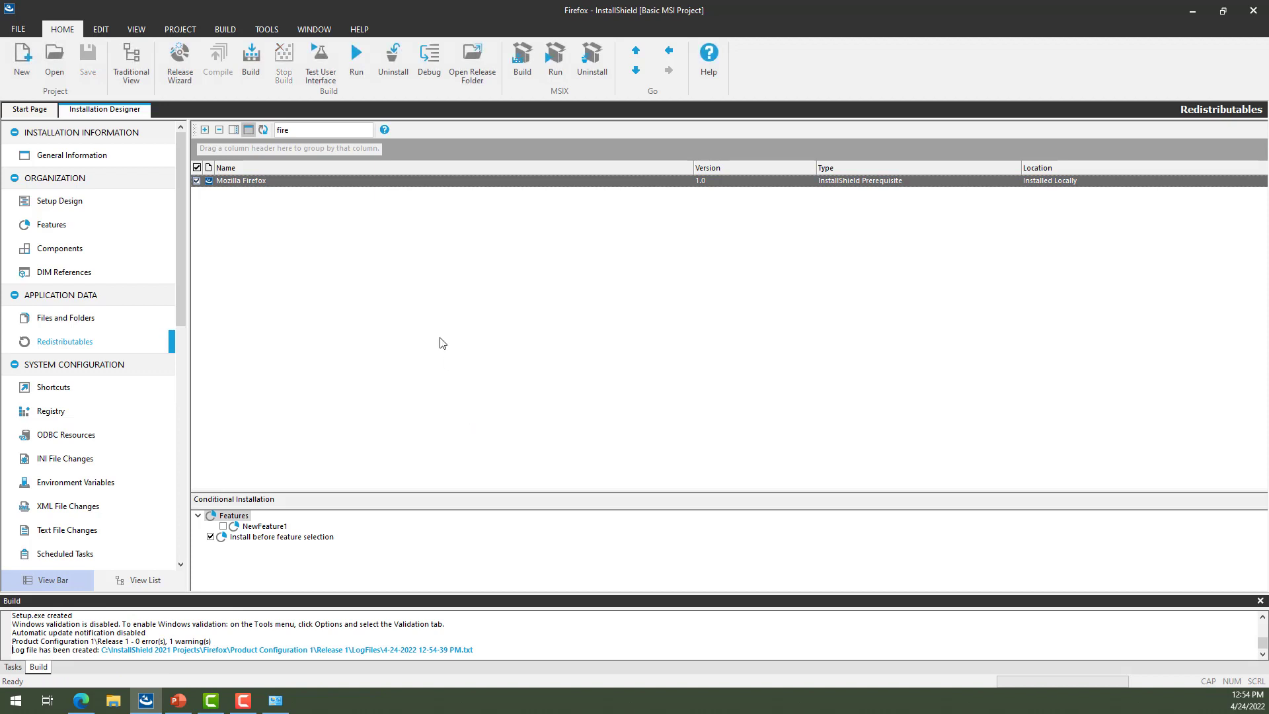
Run the built setup and install the required Mozilla Firefox prerequisite
{"action": "left_click", "coordinate": [356, 66]}
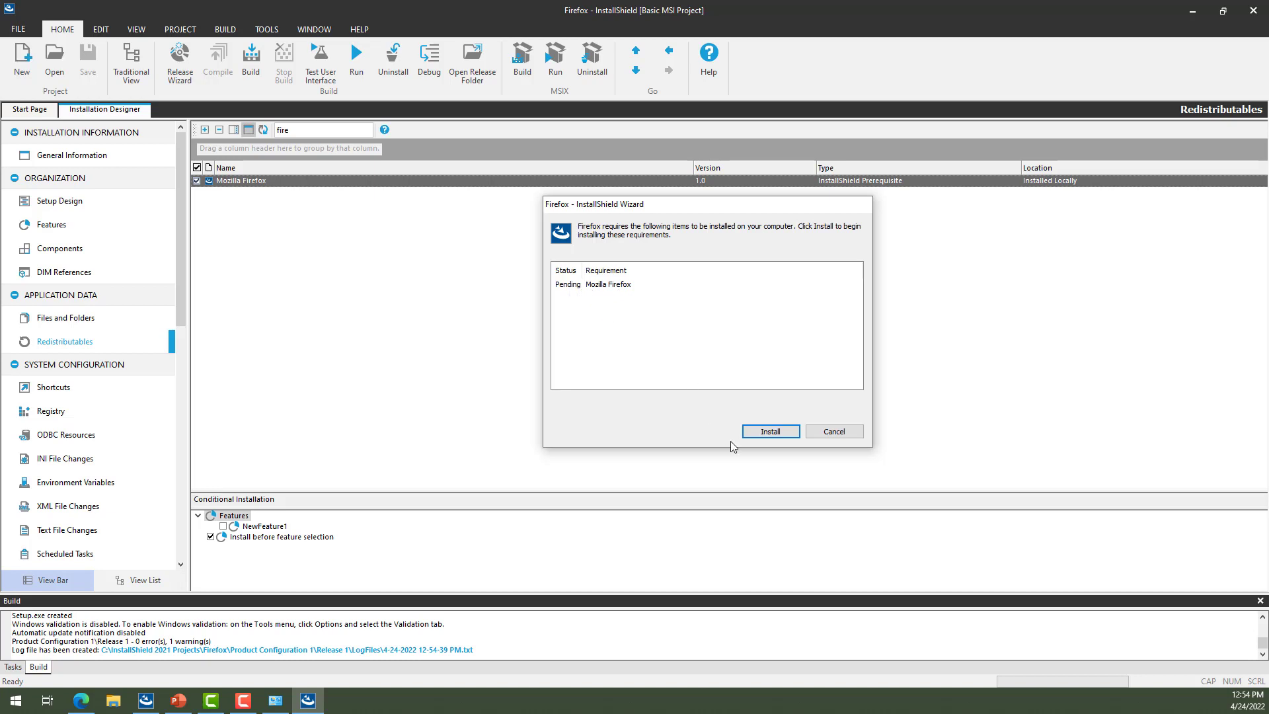
{"action": "left_click", "coordinate": [769, 434]}
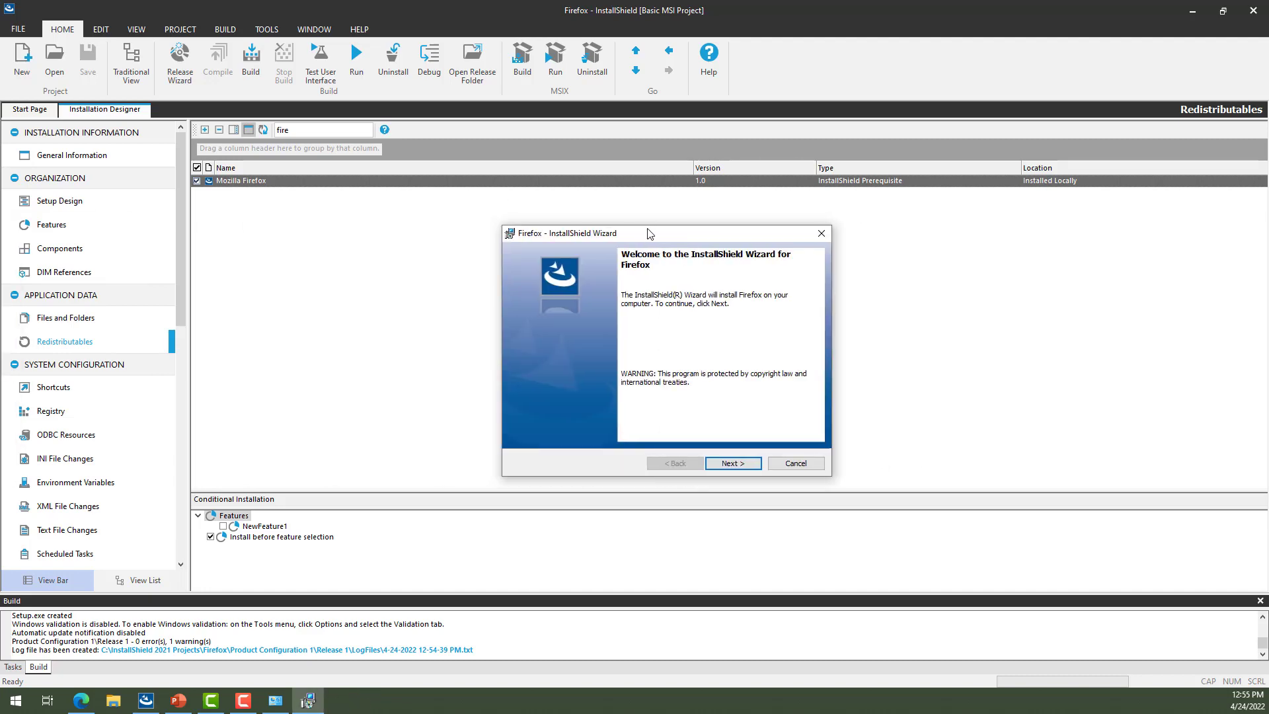
Switch to Programs and Features, search the installed programs for "fire", and select the Mozilla Firefox entry to check its details
{"action": "left_click", "coordinate": [286, 706]}
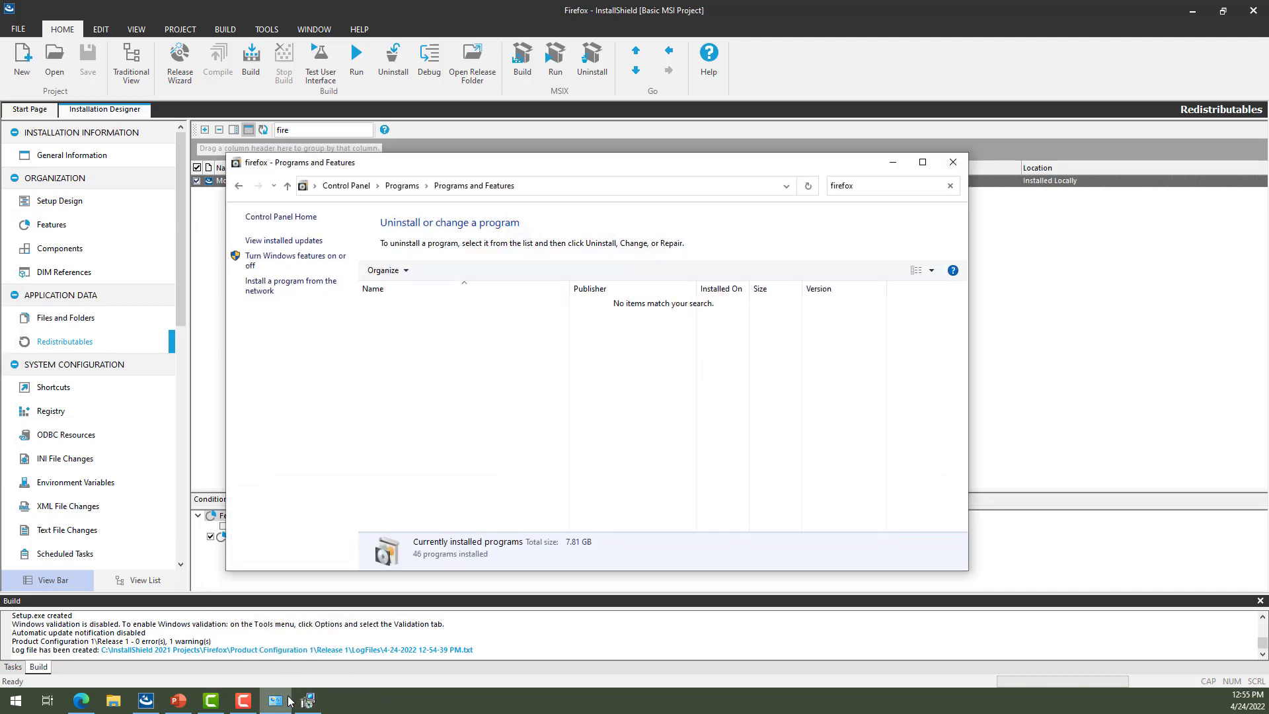
{"action": "left_click", "coordinate": [870, 185]}
{"action": "left_click", "coordinate": [866, 187]}
{"action": "double_click", "coordinate": [866, 188]}
{"action": "type", "text": "fire"}
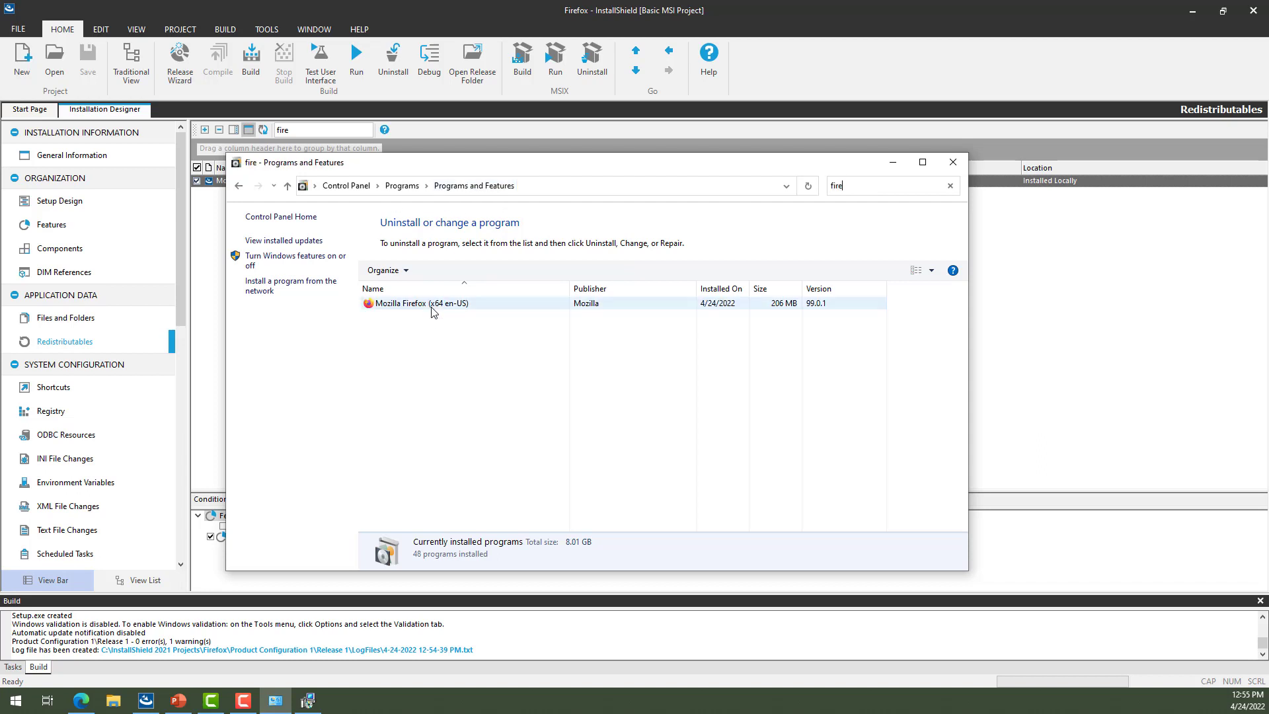
{"action": "left_click", "coordinate": [434, 310]}
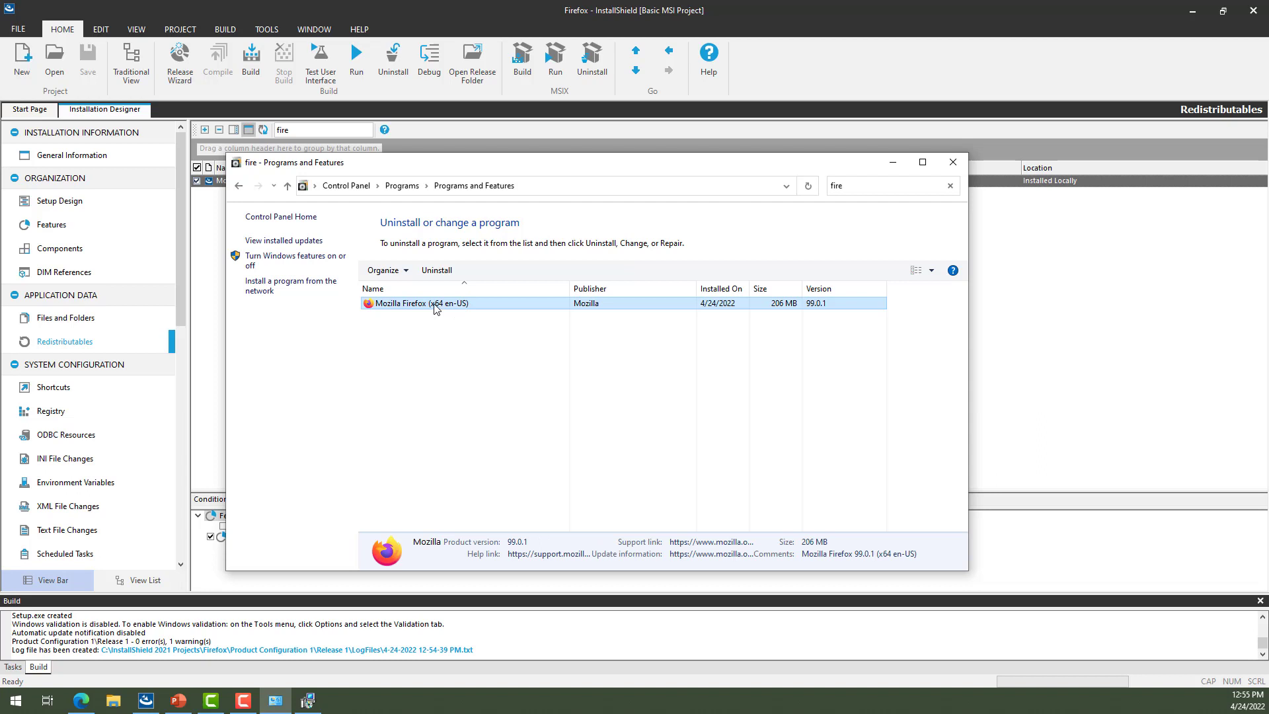